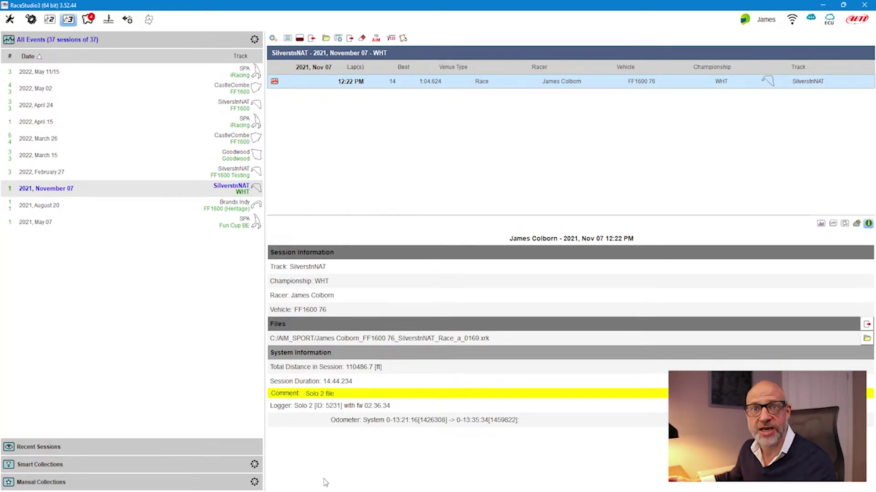
# Open the November 07 SilverstnNAT session from 12:22 PM in a Driver Analysis tab
pyautogui.moveTo(330, 394)
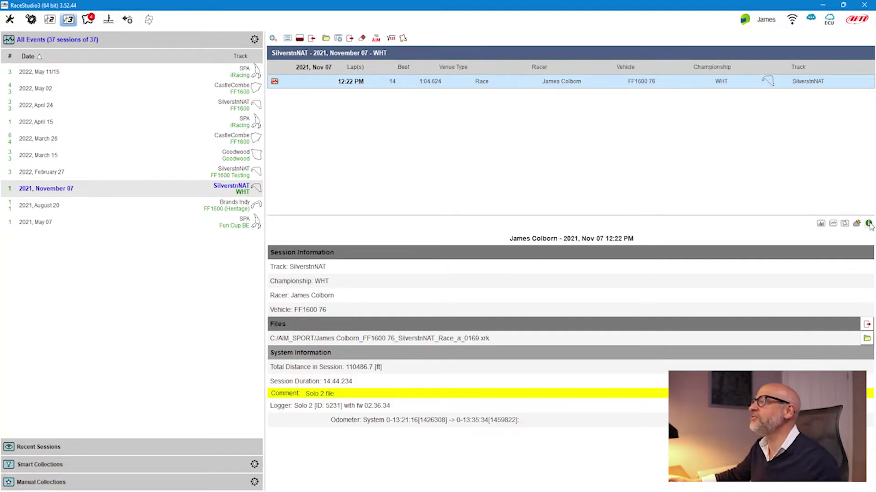
pyautogui.doubleClick(575, 82)
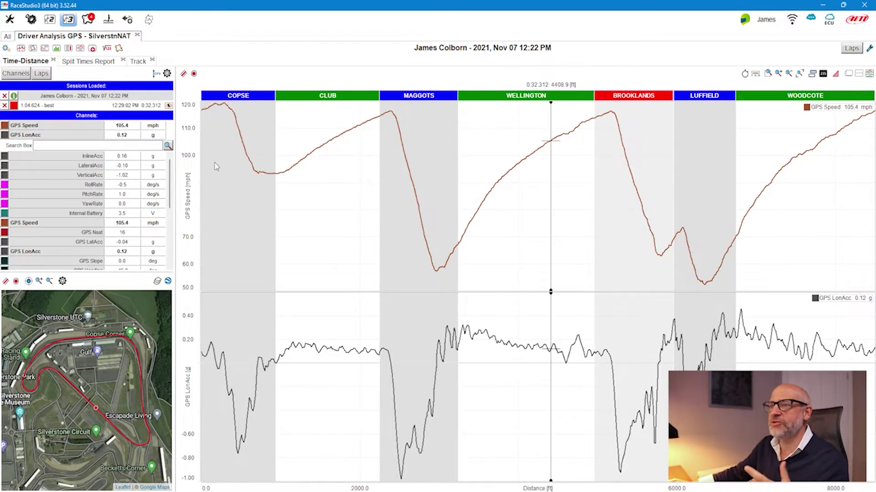
# List the session's laps in the left panel, with the 1:04.624 best lap graphed
pyautogui.click(41, 73)
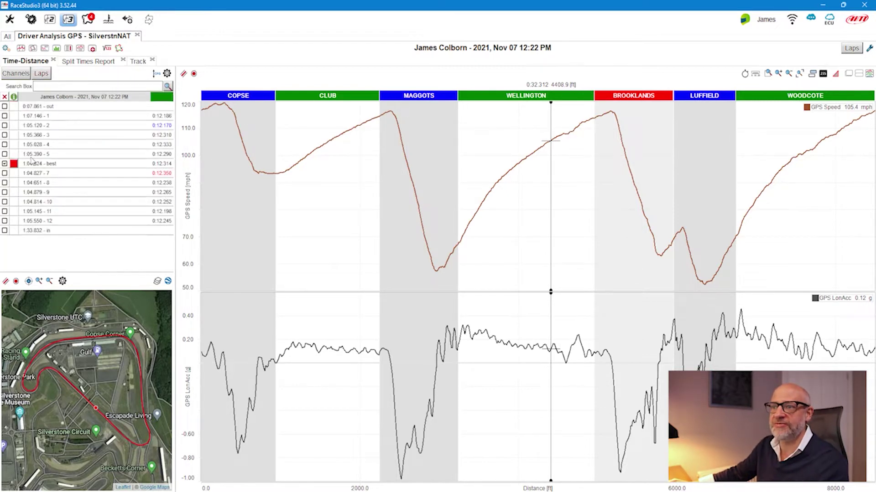
# Overlay lap 9 on the best lap, mark a point near Copse, then close the analysis
pyautogui.click(5, 192)
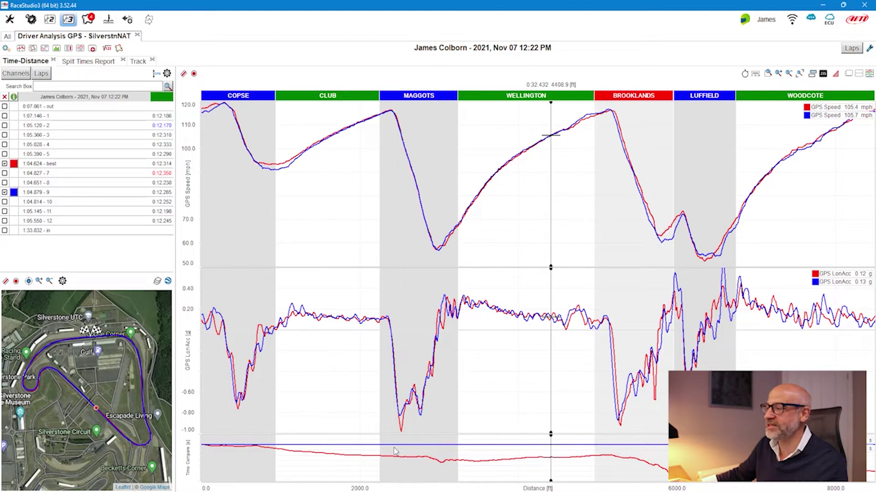
pyautogui.click(273, 171)
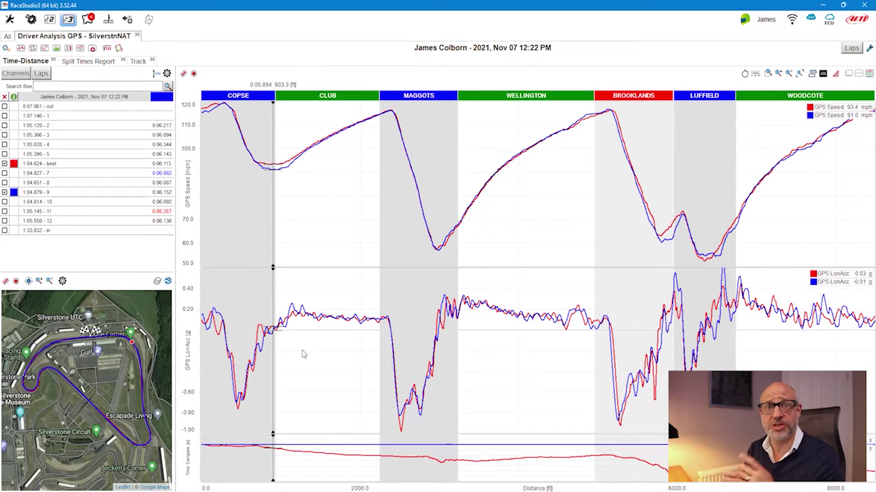
pyautogui.click(137, 35)
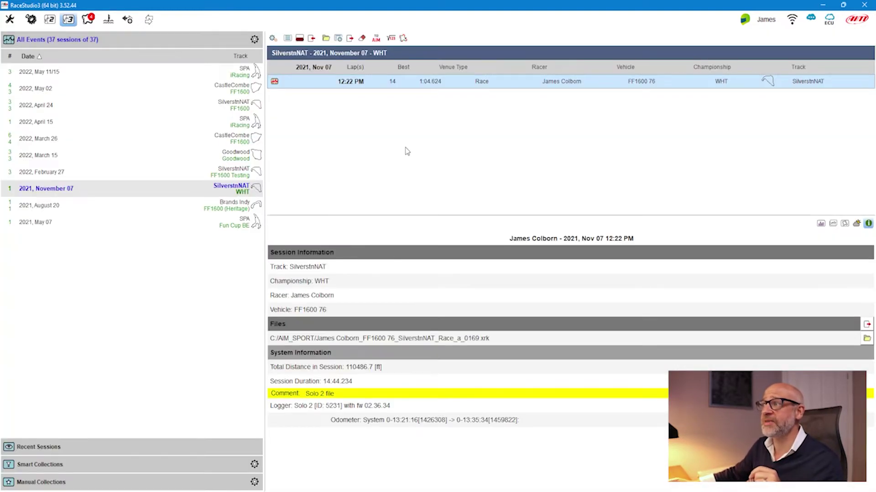
# Open the Math Channels library, showing the G Sum channel's formula
pyautogui.click(392, 39)
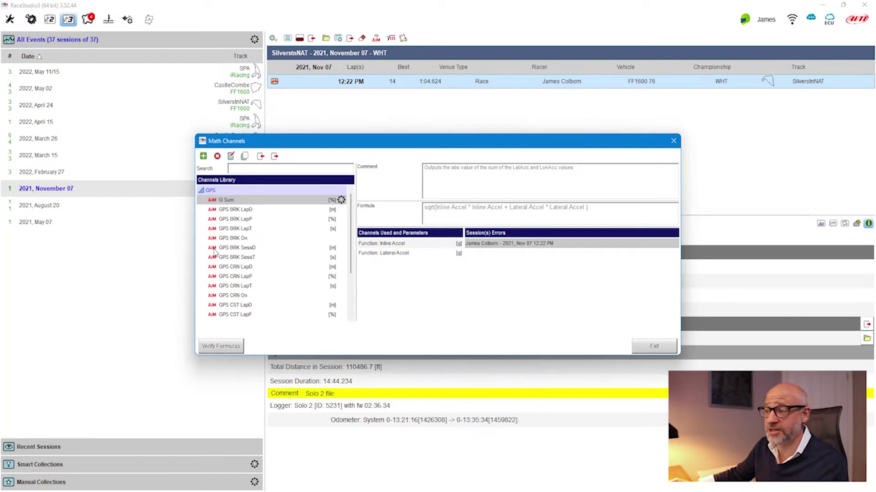
pyautogui.scroll(-1, 206, 232)
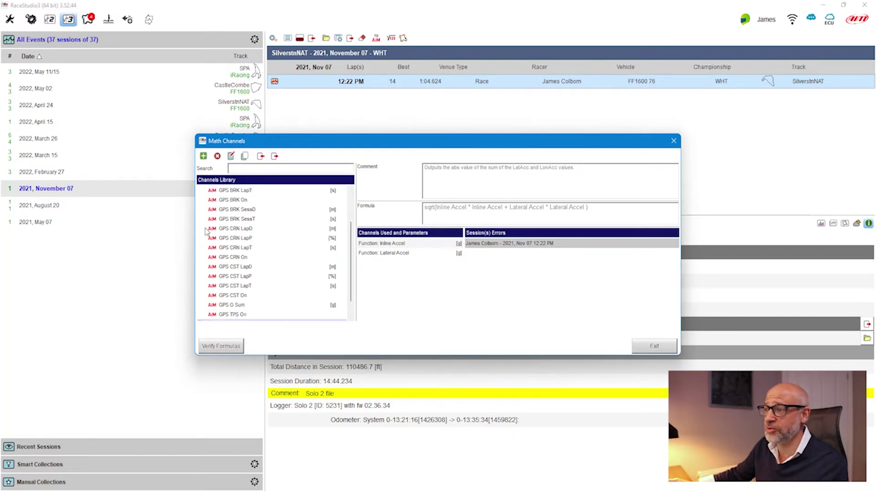
pyautogui.scroll(-2, 206, 232)
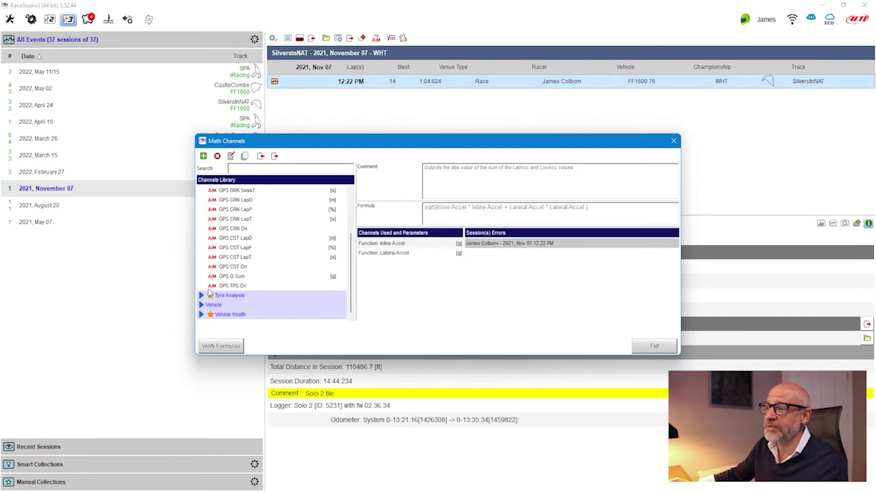
pyautogui.scroll(2, 203, 300)
pyautogui.scroll(-3, 203, 303)
pyautogui.scroll(3, 203, 321)
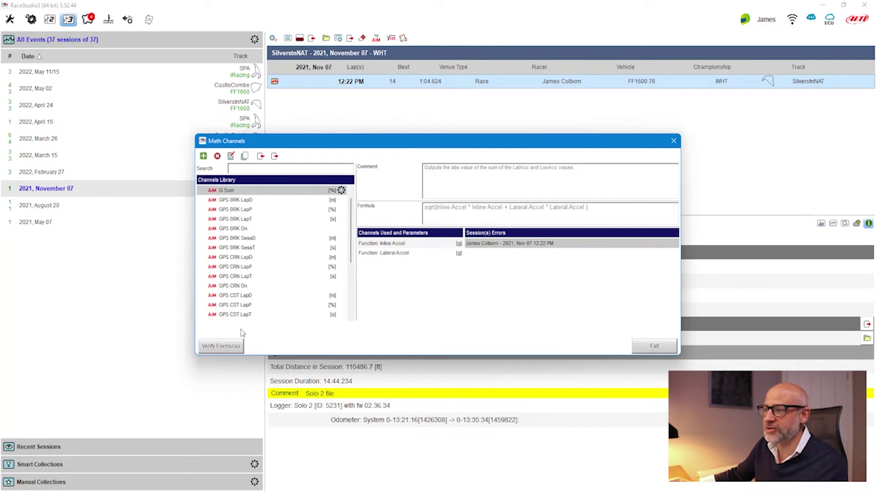
pyautogui.scroll(-3, 241, 328)
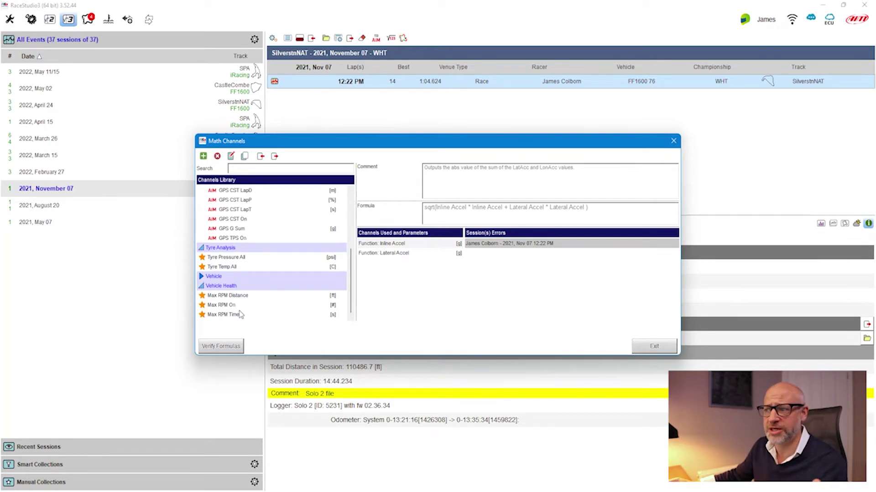
pyautogui.scroll(3, 204, 294)
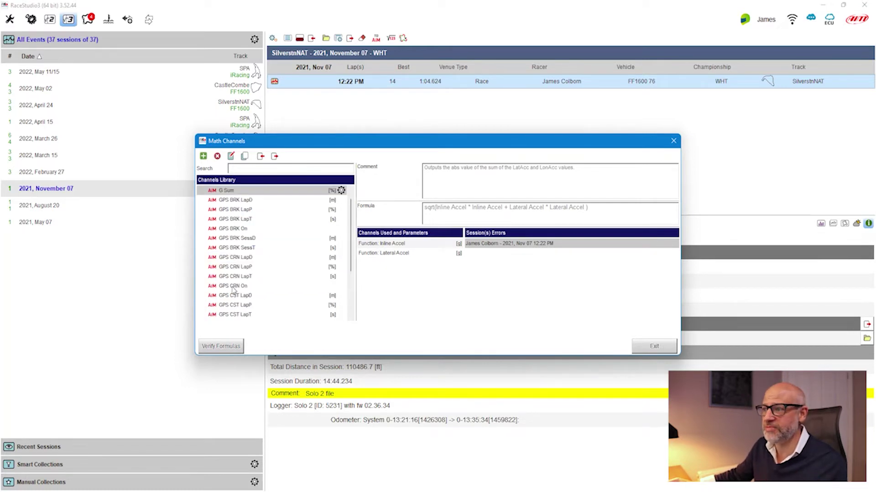
pyautogui.scroll(-1, 231, 262)
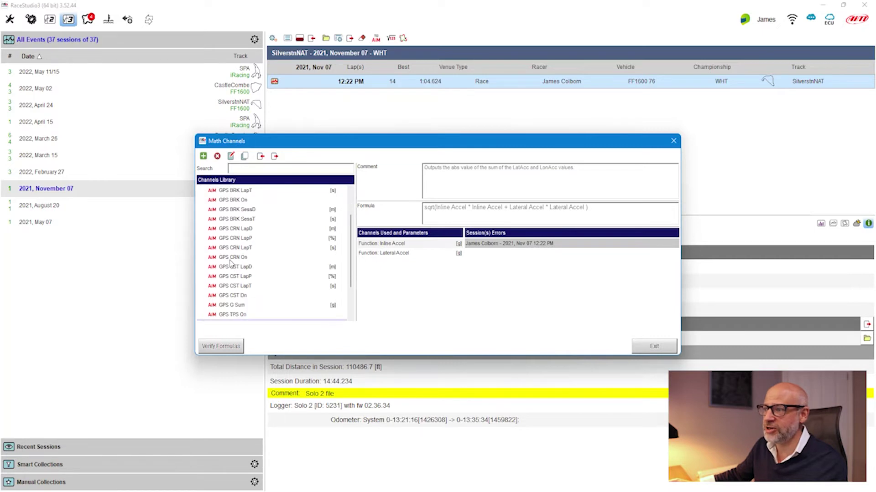
pyautogui.scroll(1, 231, 263)
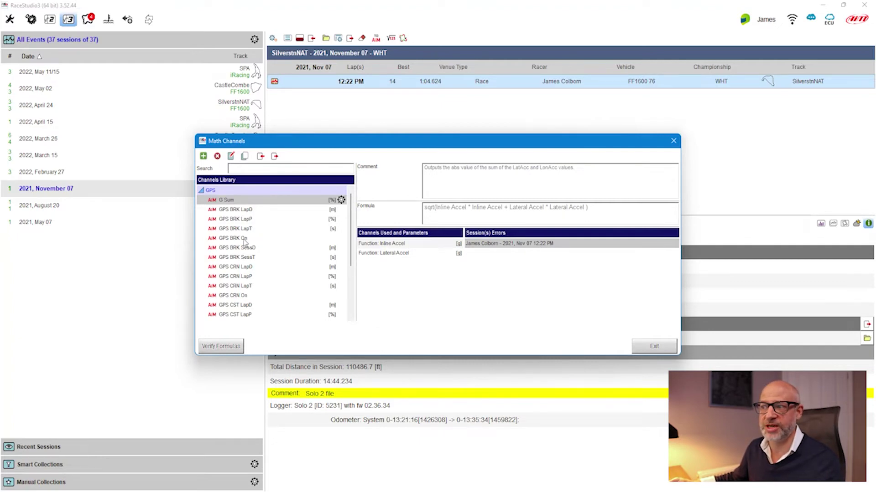
pyautogui.scroll(-1, 244, 242)
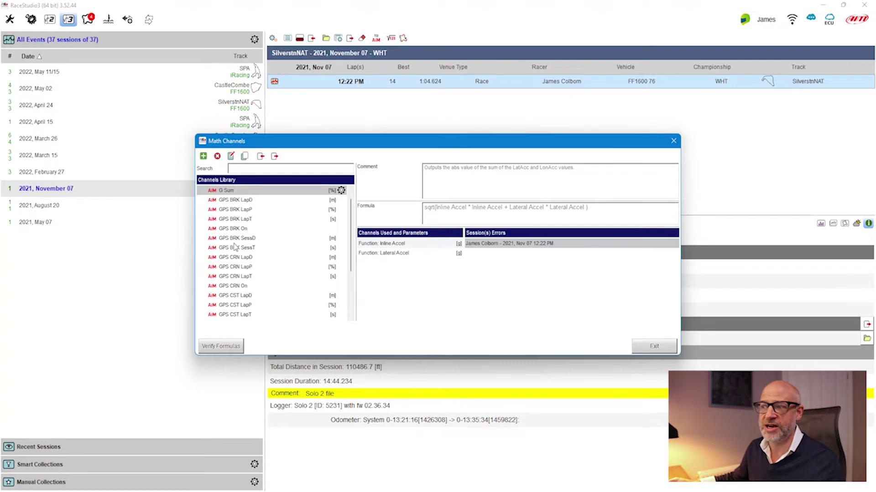
pyautogui.scroll(-1, 235, 276)
pyautogui.scroll(-1, 234, 273)
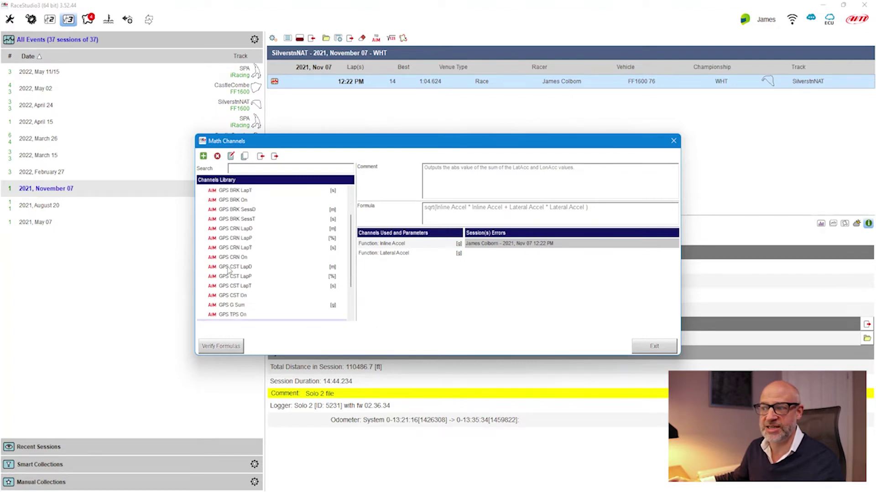
pyautogui.scroll(-2, 234, 282)
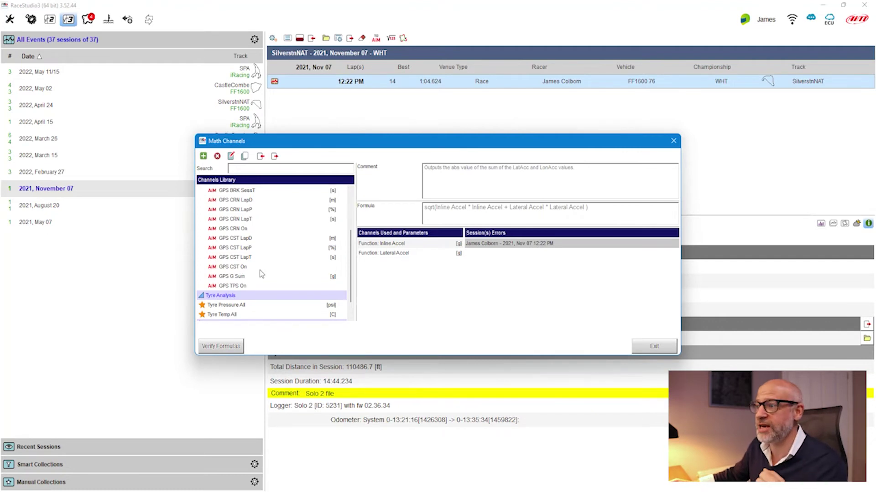
# Display the GPS BRK On channel's description and formula, GPS LonAcc less than -0.15
pyautogui.click(234, 286)
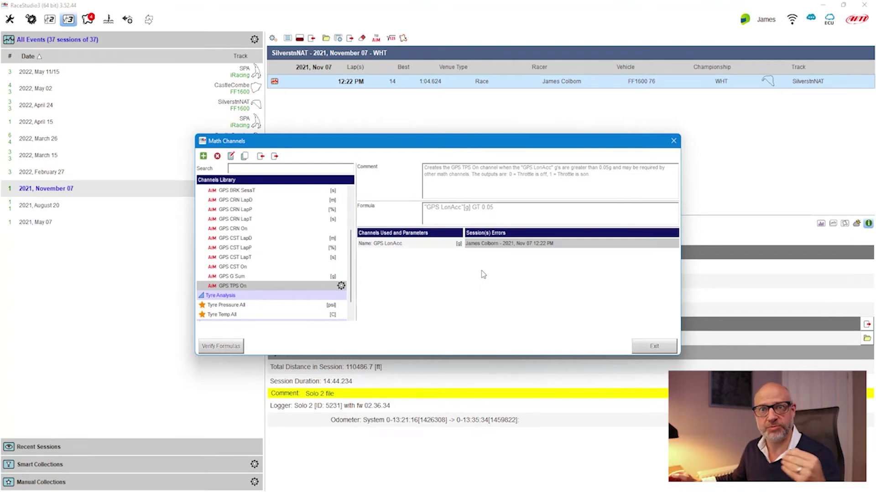
pyautogui.scroll(-1, 258, 215)
pyautogui.scroll(3, 258, 215)
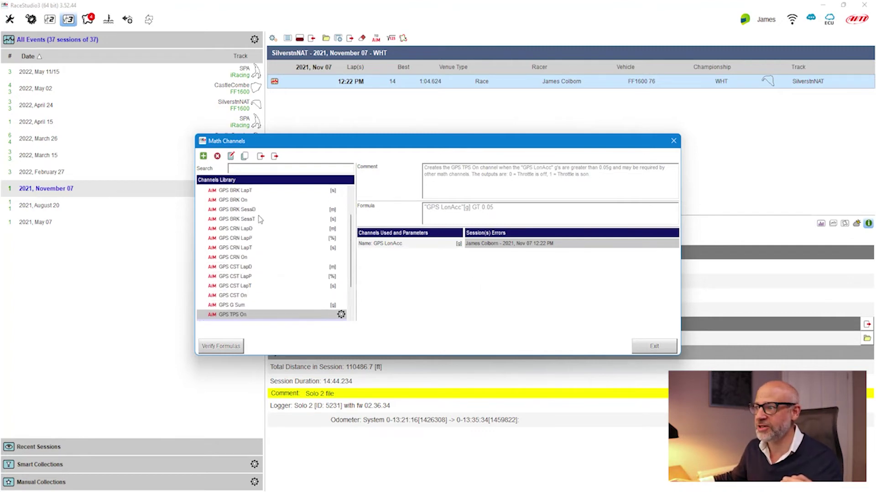
pyautogui.click(245, 212)
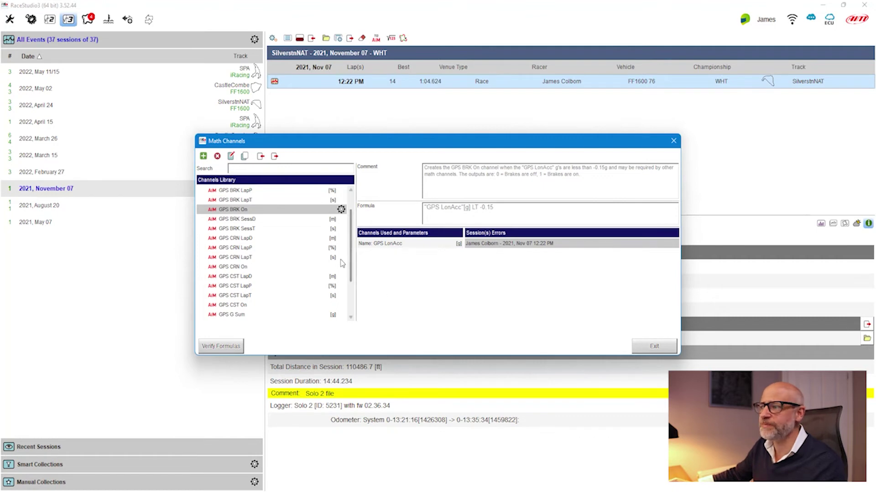
# Enable GPS BRK On and GPS TPS On for all sessions, then exit the library
pyautogui.click(341, 211)
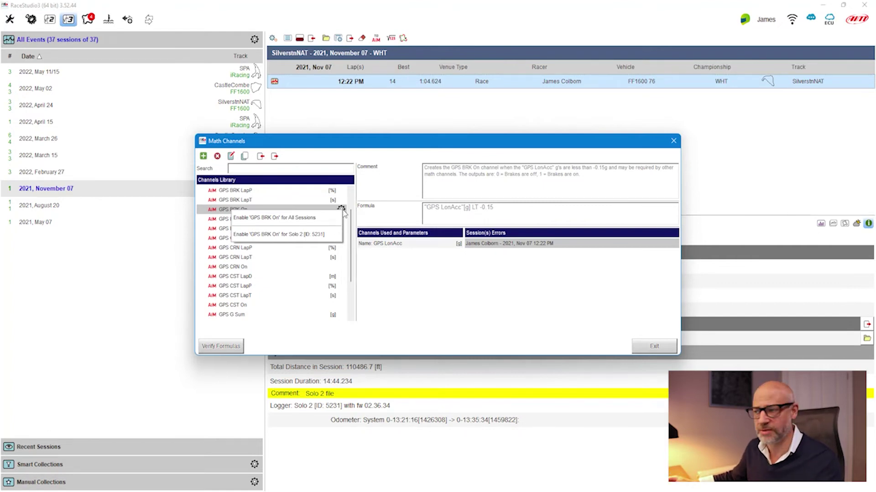
pyautogui.click(298, 219)
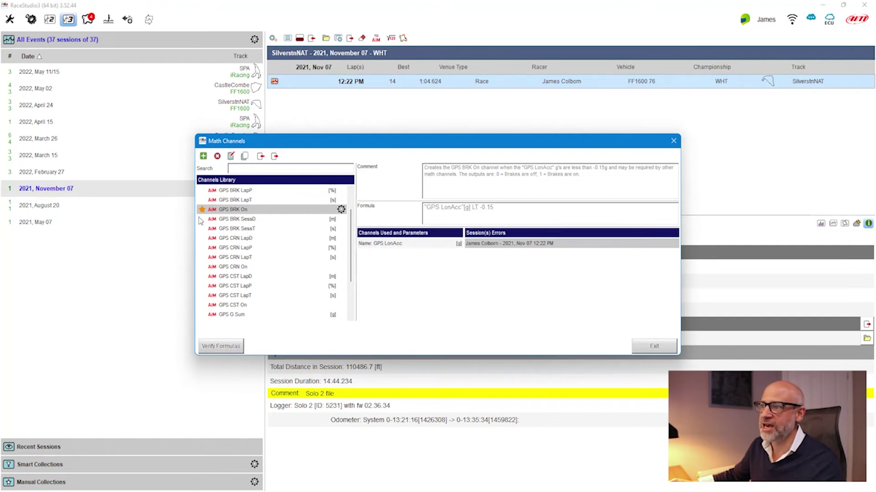
pyautogui.scroll(-1, 249, 248)
pyautogui.scroll(-1, 249, 248)
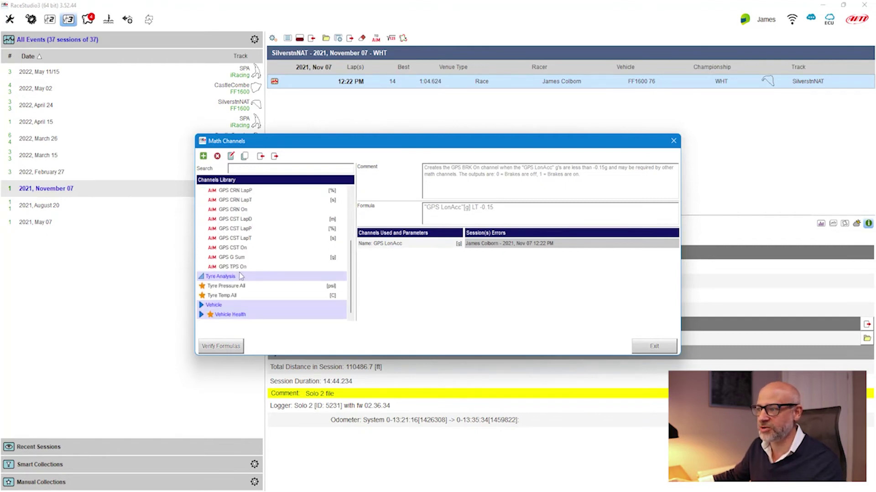
pyautogui.click(256, 267)
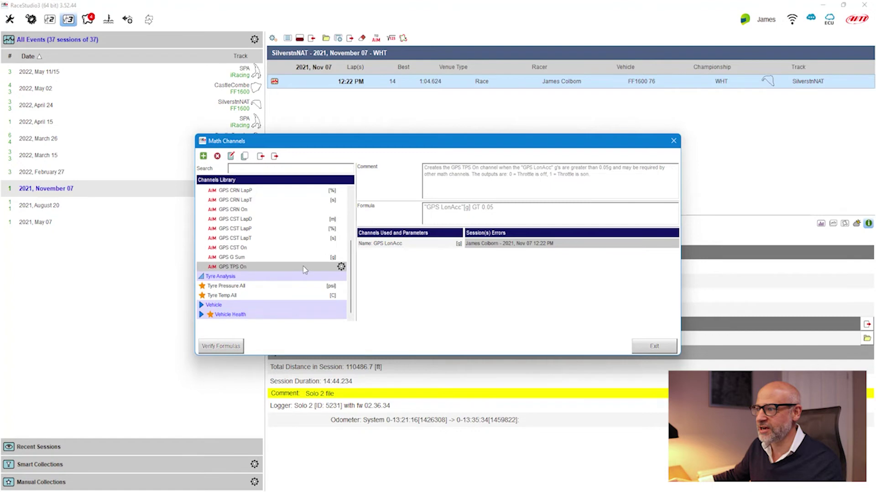
pyautogui.rightClick(303, 269)
pyautogui.click(300, 275)
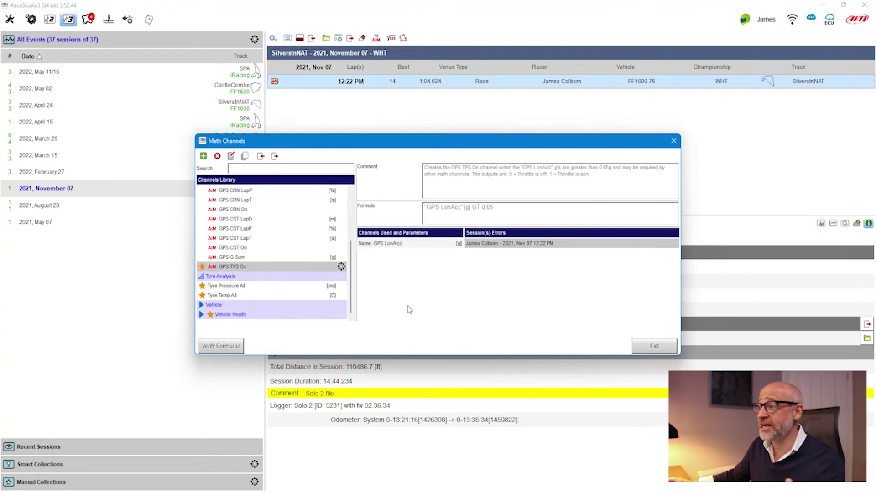
pyautogui.click(664, 348)
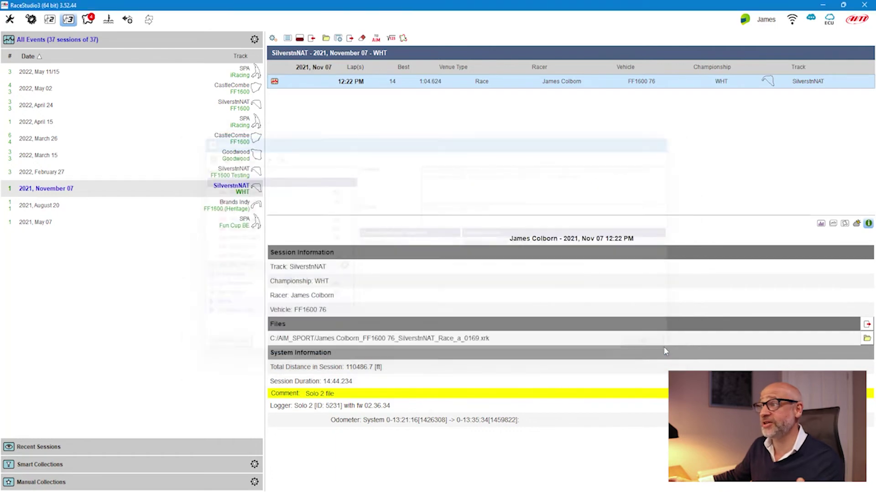
# Open the SilverstnNAT session and add GPS BRK On and GPS TPS On graphs
pyautogui.doubleClick(557, 82)
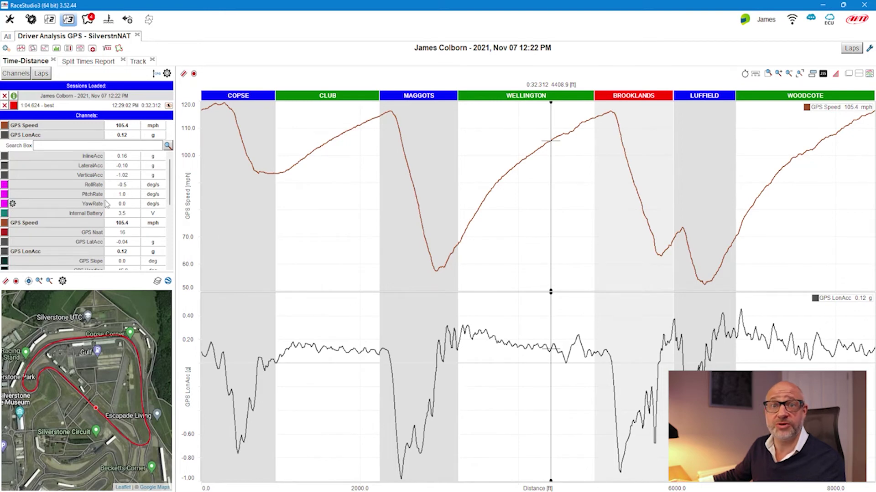
pyautogui.scroll(-1, 105, 203)
pyautogui.scroll(-5, 105, 203)
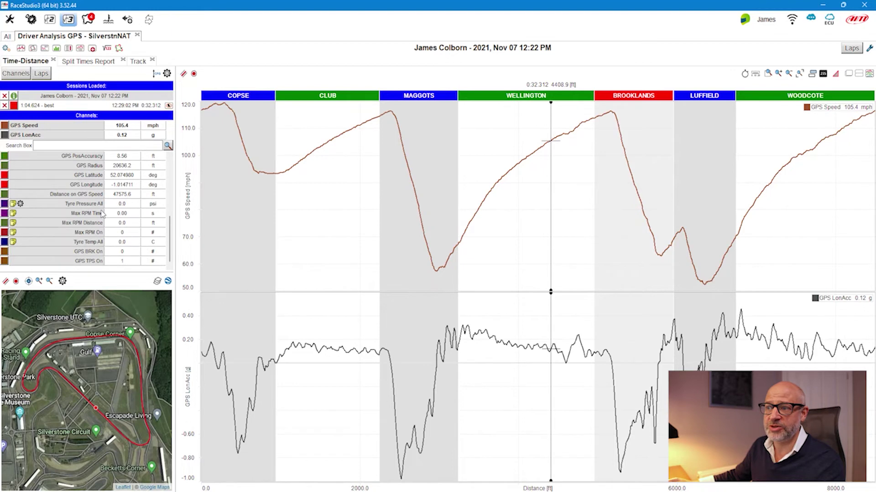
pyautogui.doubleClick(92, 252)
pyautogui.doubleClick(92, 261)
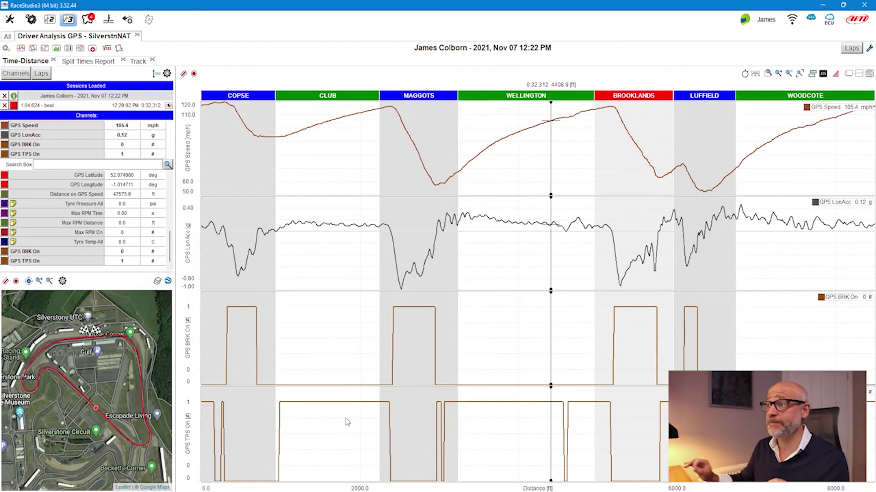
pyautogui.click(41, 74)
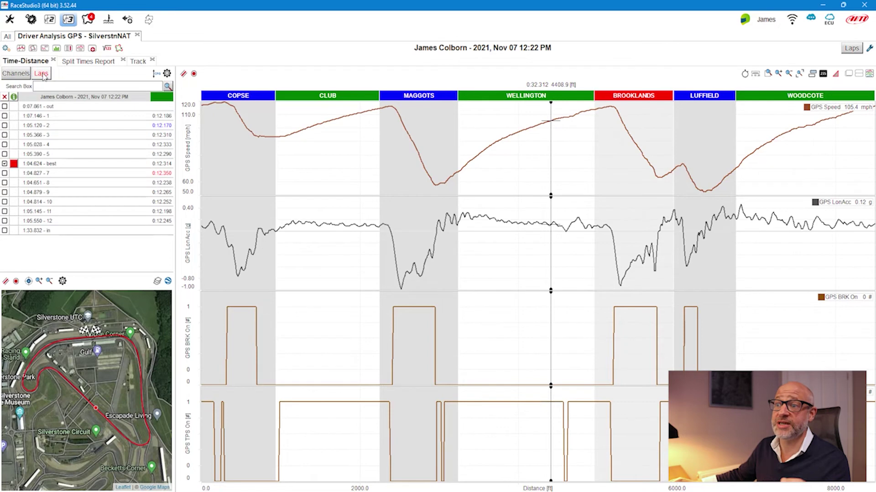
# Tick lap 9 to overlay it in blue against the red 1:04.624 best lap
pyautogui.click(5, 193)
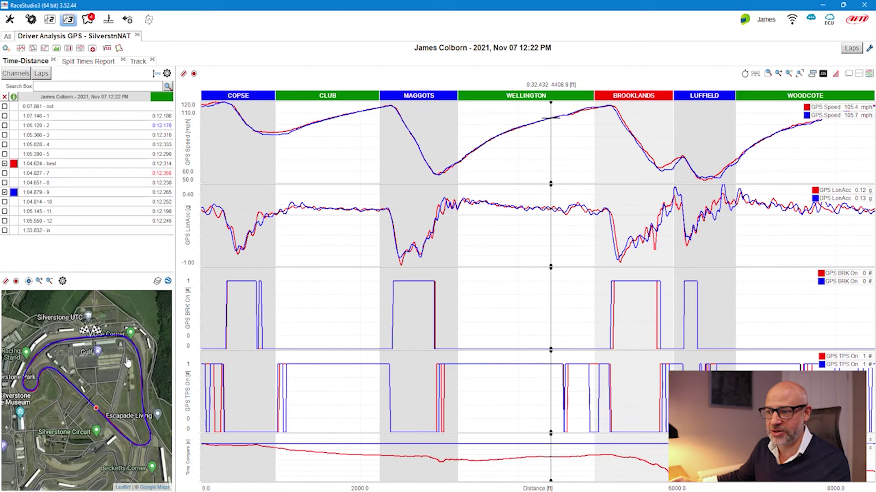
# Zoom and pan the track map onto Copse Corner, then save the analysis profile
pyautogui.scroll(5, 126, 363)
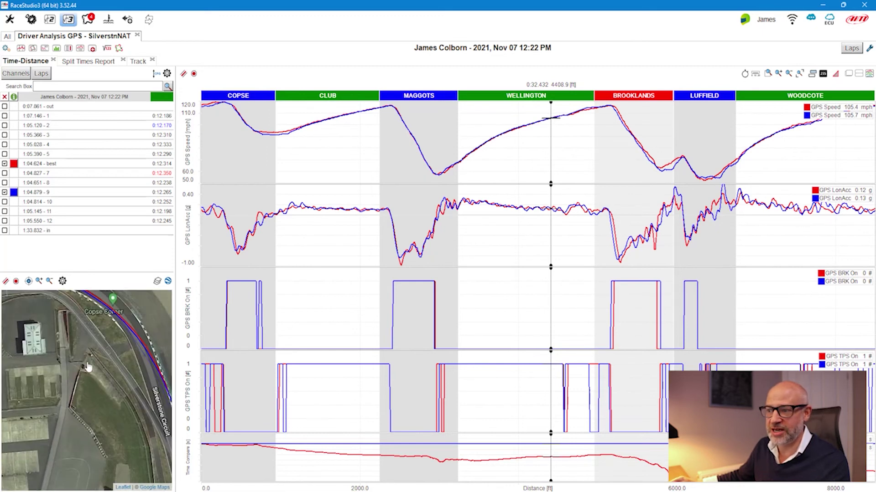
pyautogui.scroll(-1, 87, 368)
pyautogui.scroll(1, 57, 364)
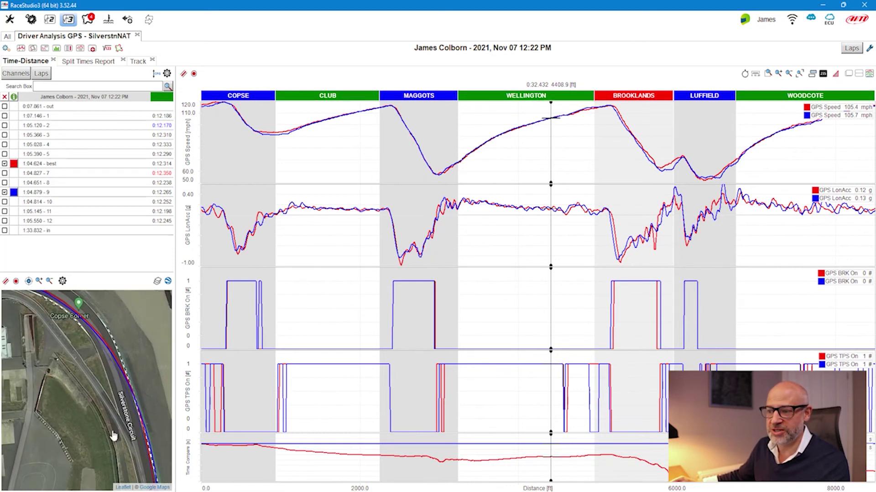
pyautogui.moveTo(114, 438); pyautogui.dragTo(98, 413)
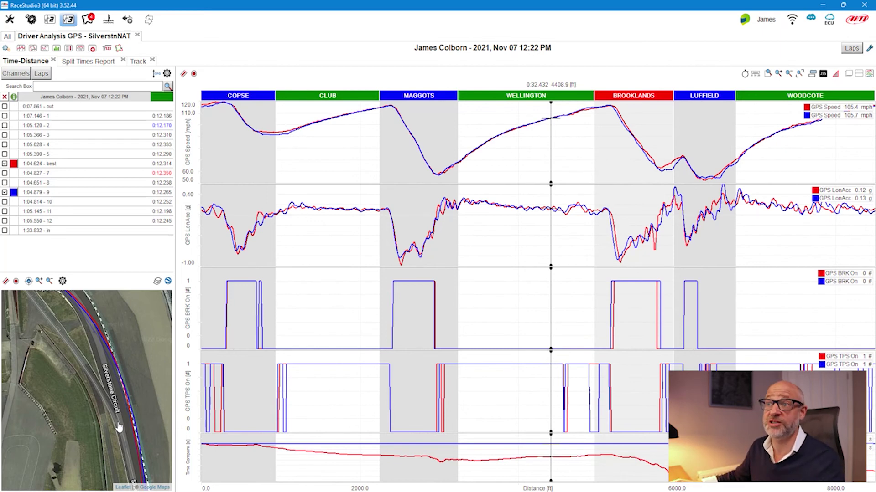
pyautogui.click(6, 48)
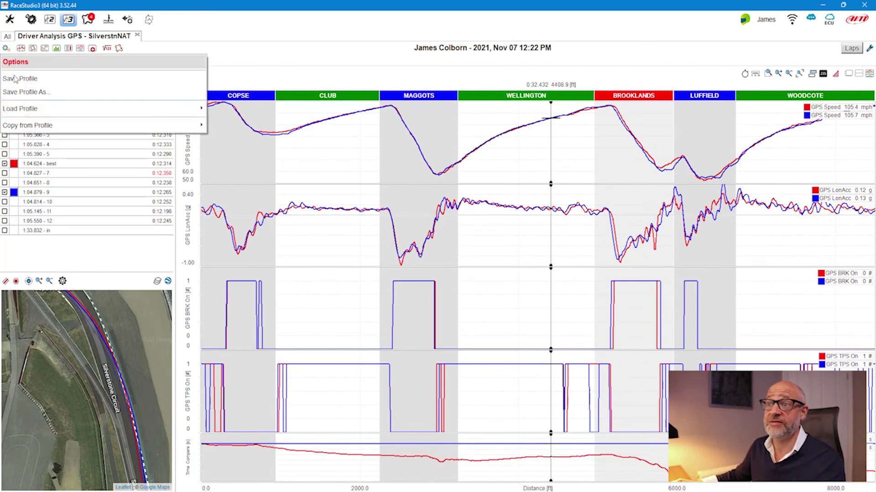
pyautogui.click(23, 78)
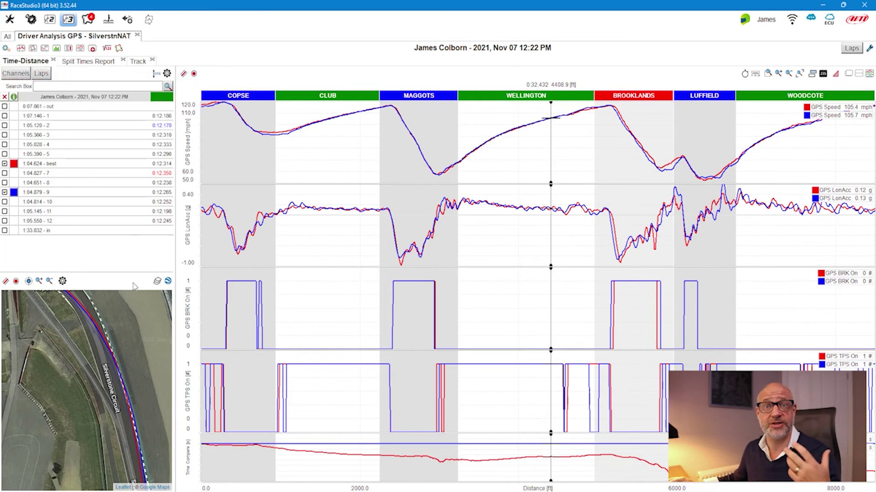